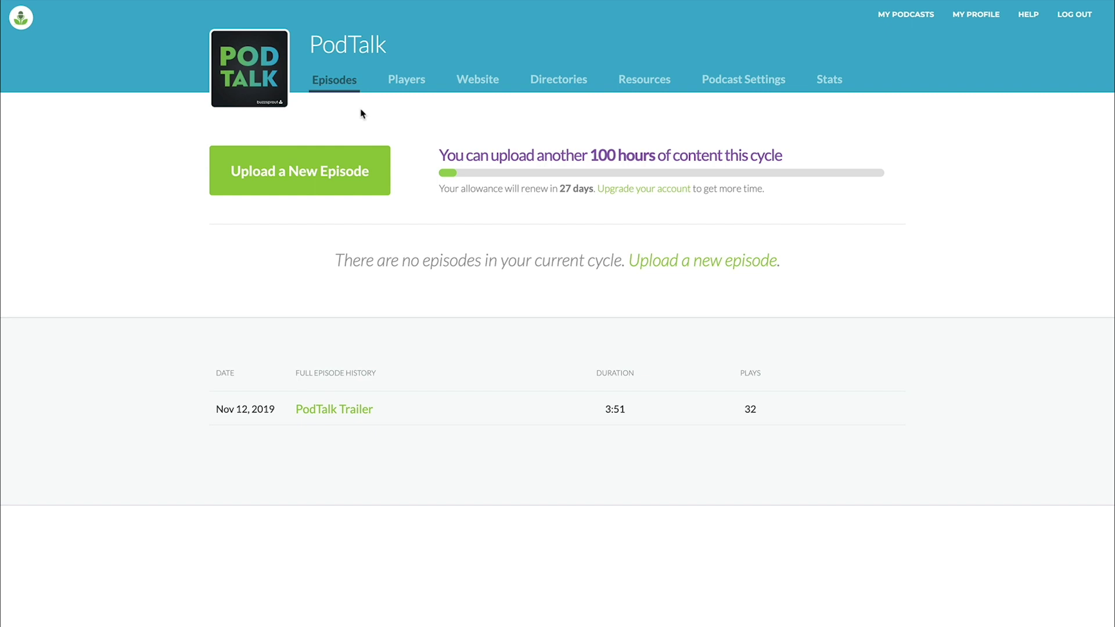
From Directories, open TuneIn's Get Listed instructions, copy PodTalk's RSS feed URL, and go to TuneIn's website
click(574, 86)
scroll(605, 230, down, 2)
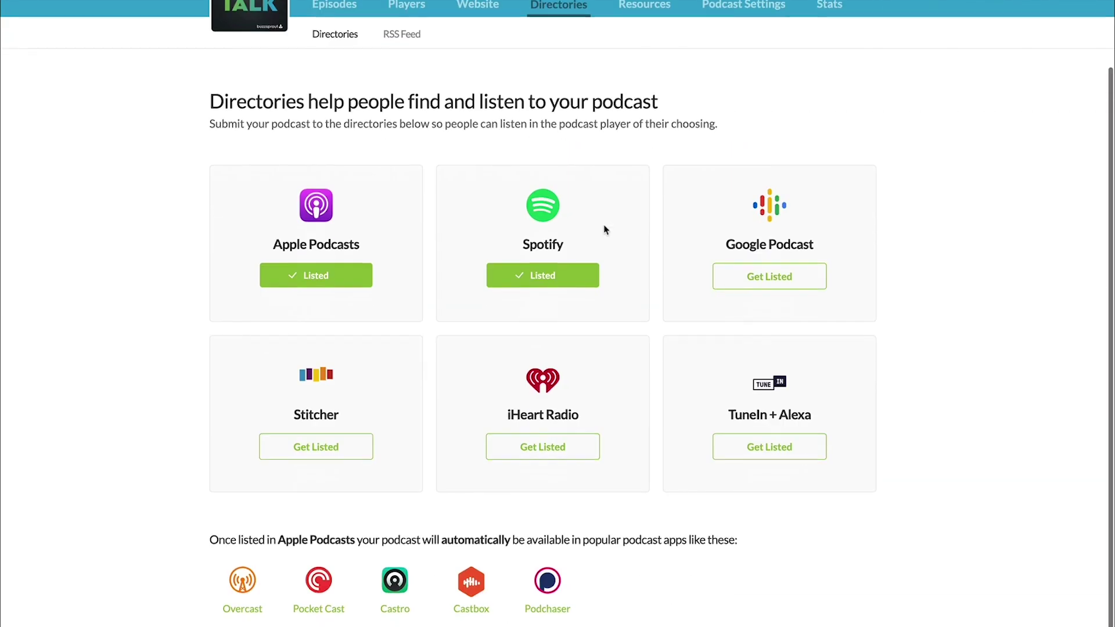
click(770, 458)
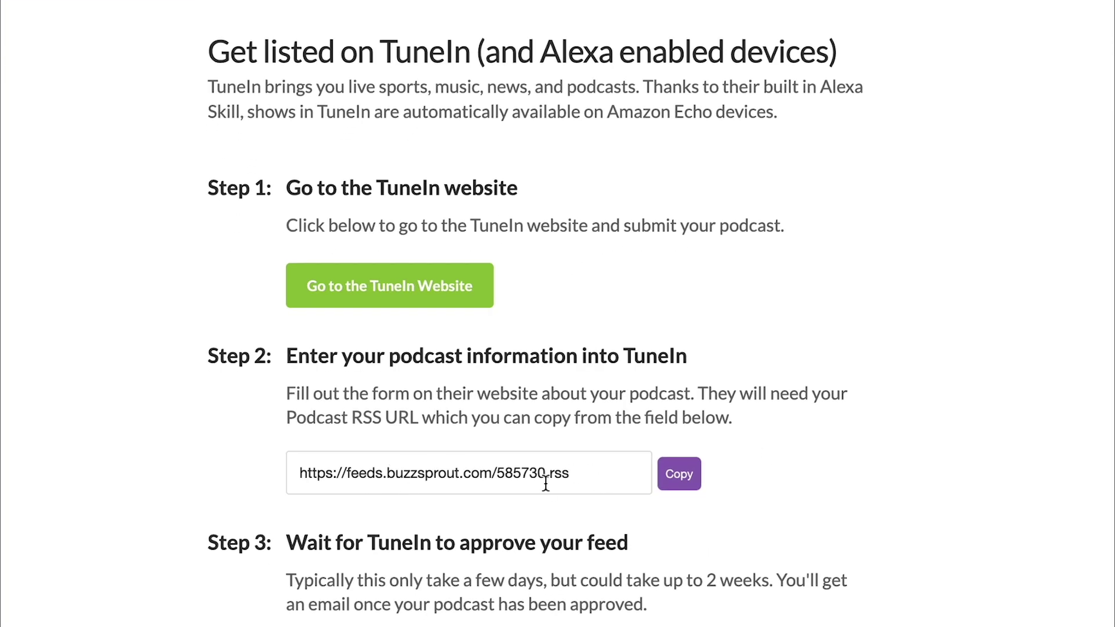
click(679, 475)
click(455, 284)
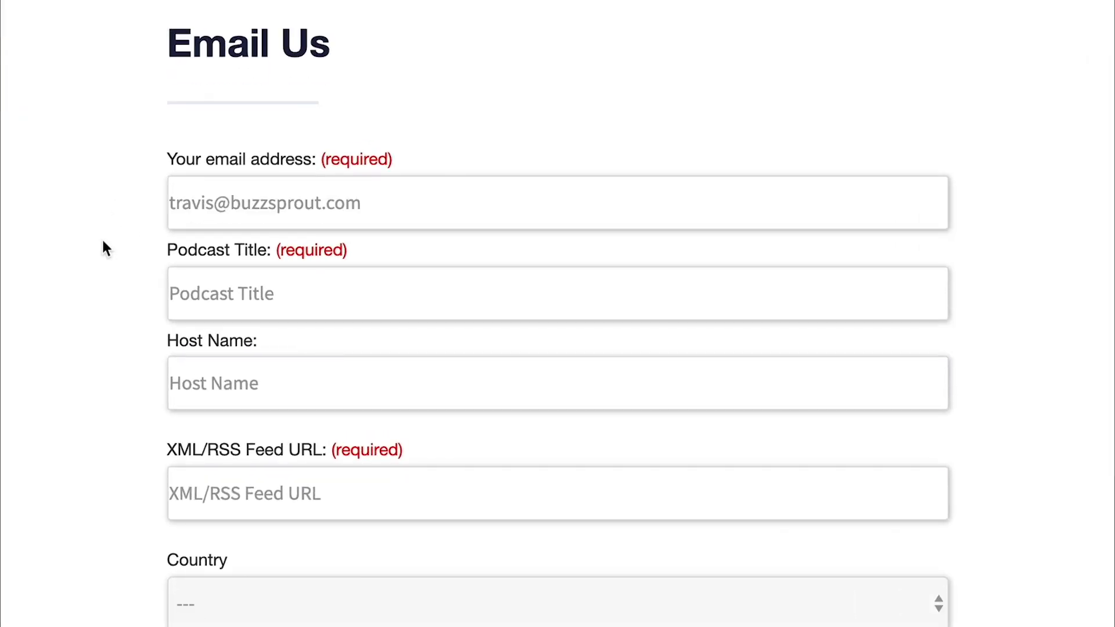
Enter PodTalk as the podcast title
click(199, 289)
text(PodTalk)
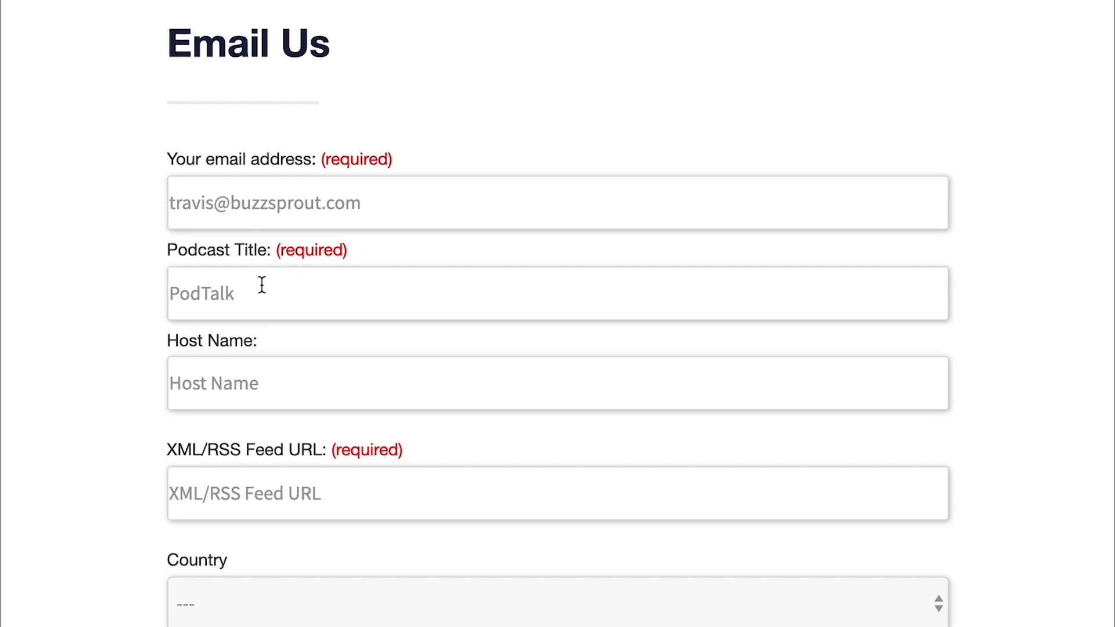
scroll(261, 285, down, 1)
Fill in the host's name from the autofill suggestion
click(272, 327)
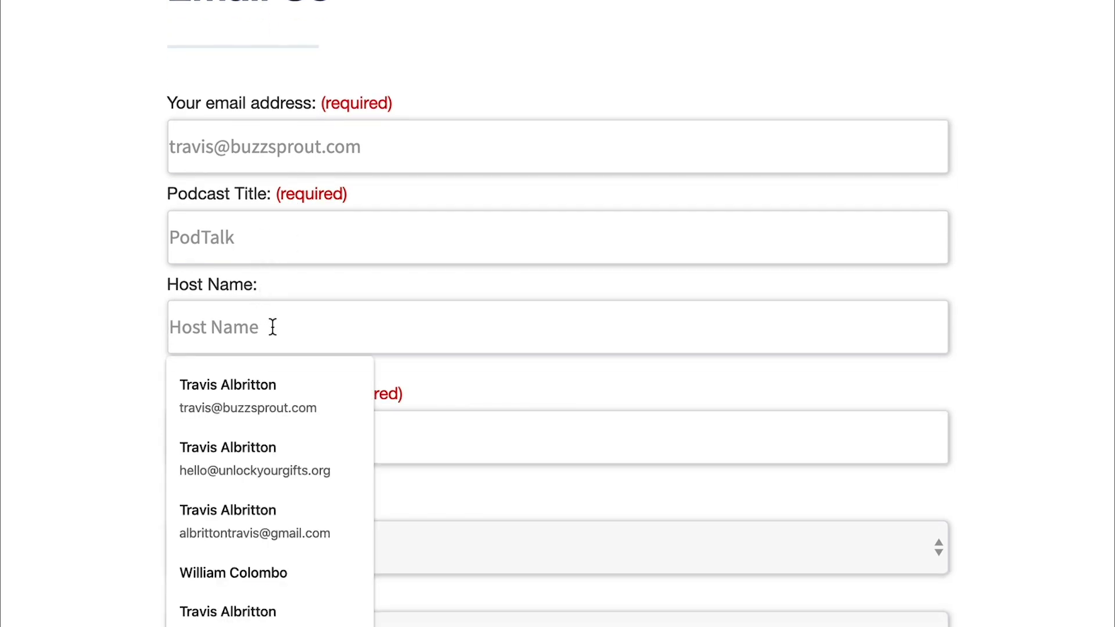
text(Trav)
key(Down)
key(Return)
scroll(78, 345, down, 2)
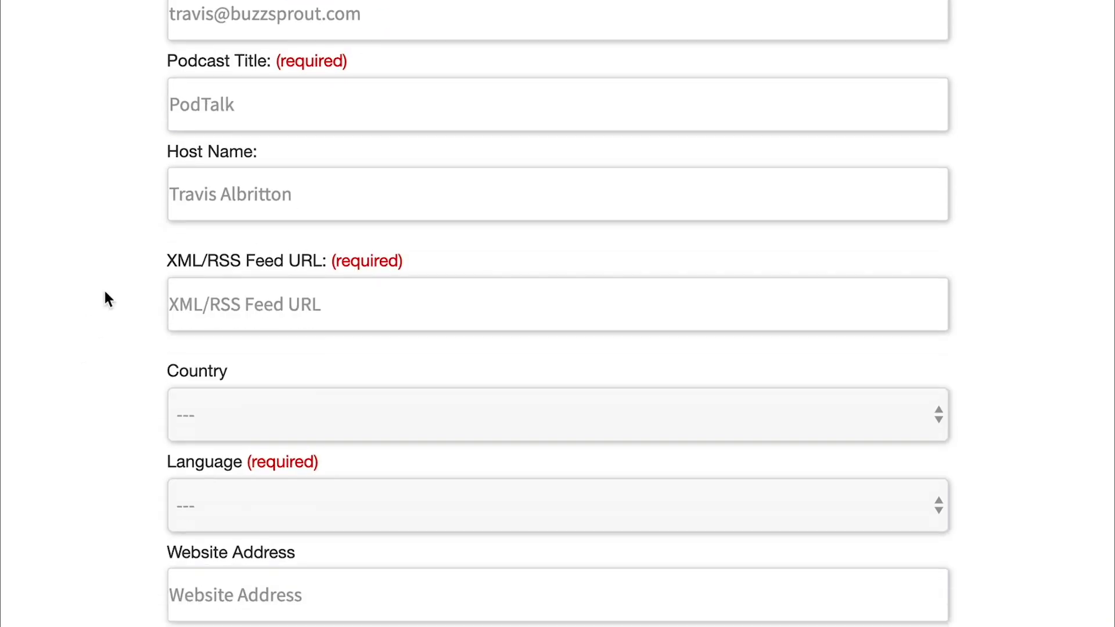
scroll(106, 295, down, 2)
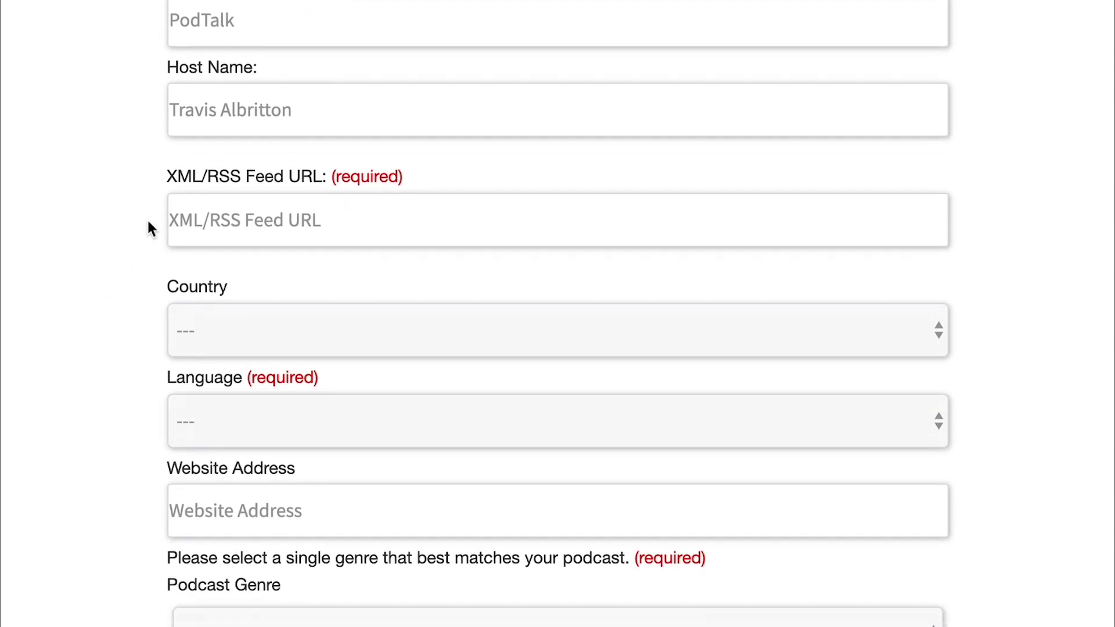
Enter PodTalk's Buzzsprout RSS feed URL in the XML/RSS Feed URL field from the saved suggestion
click(200, 216)
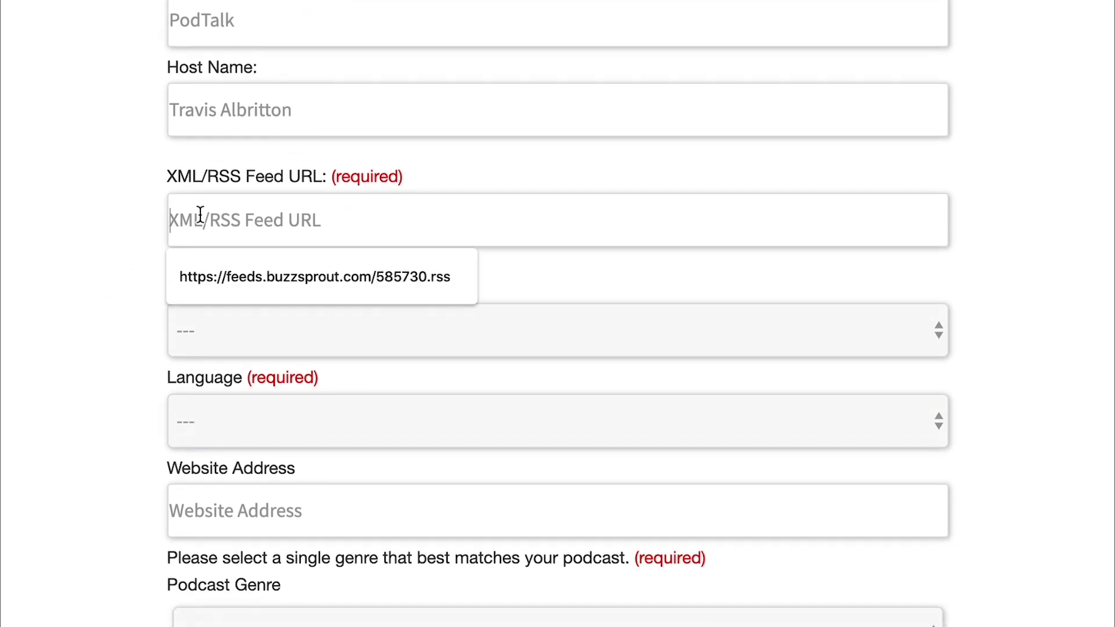
key(Down)
key(Return)
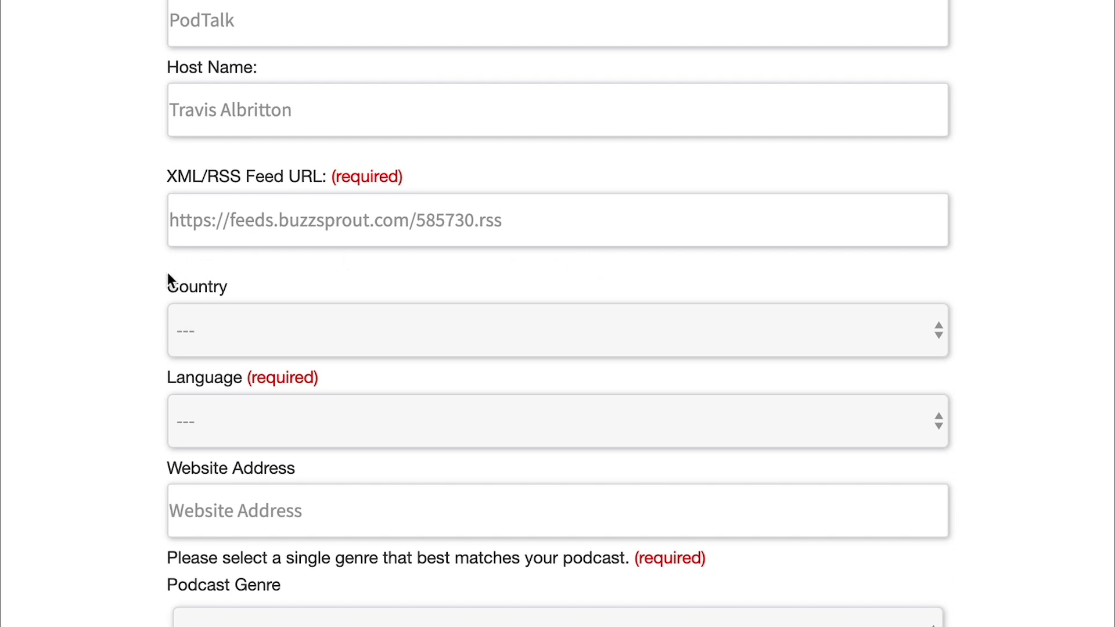
scroll(120, 280, down, 1)
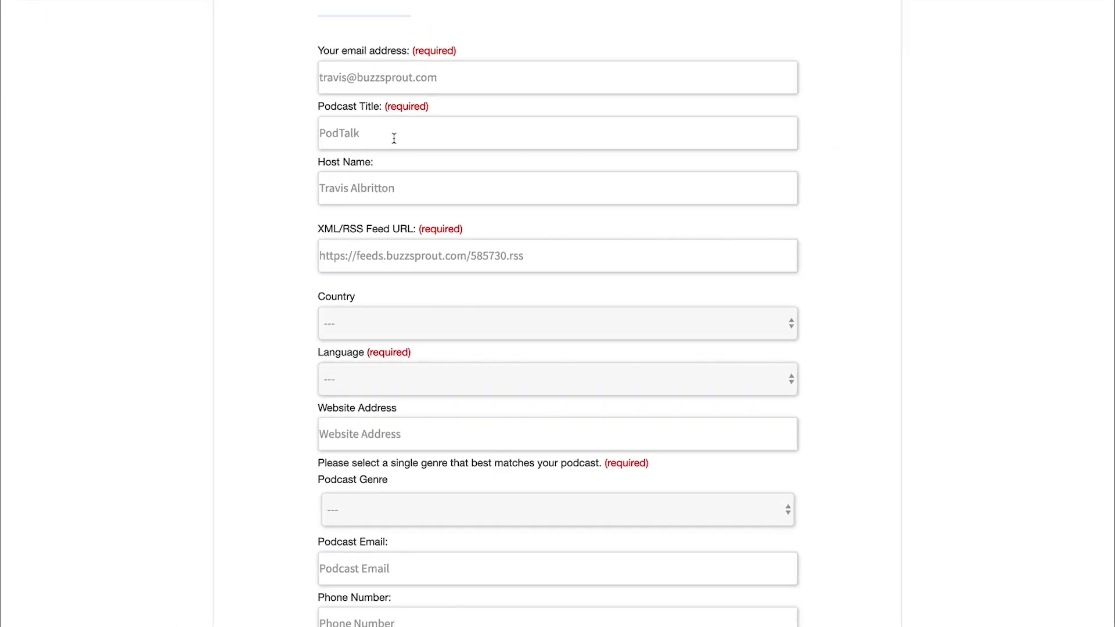
scroll(229, 321, down, 5)
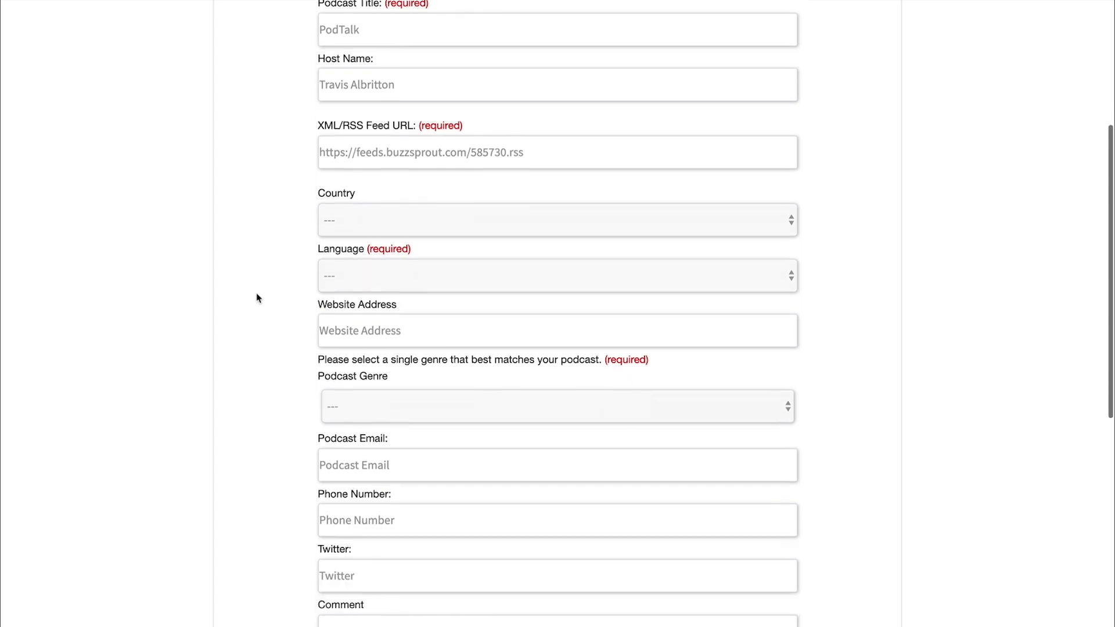
Set the podcast's country to United States
click(500, 161)
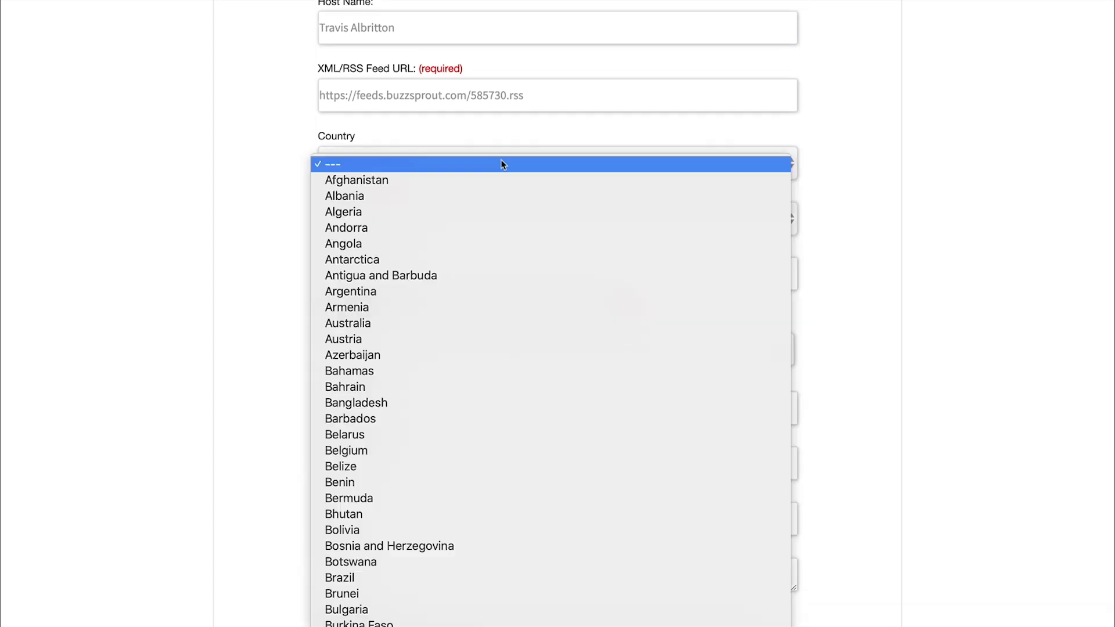
scroll(465, 251, down, 15)
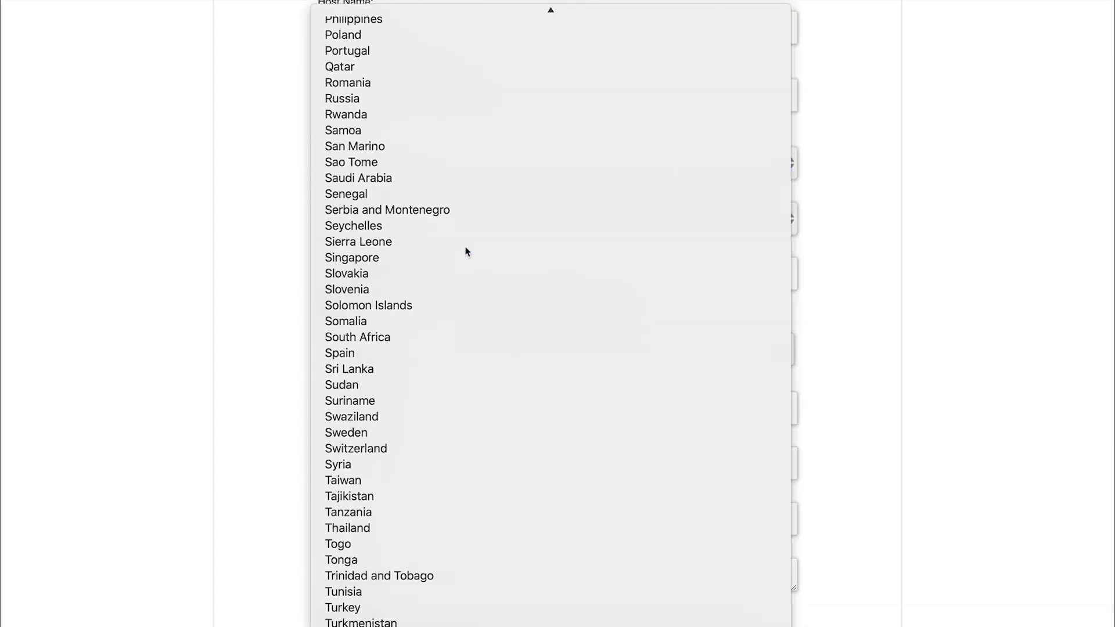
scroll(405, 549, down, 5)
click(411, 554)
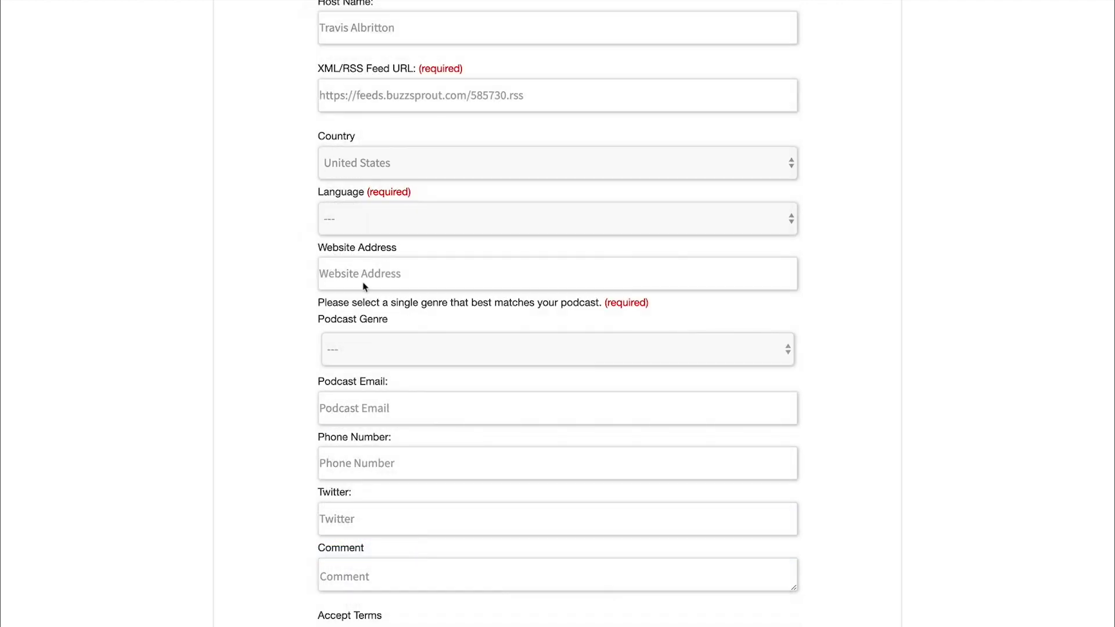
Set the podcast's language to English
click(430, 230)
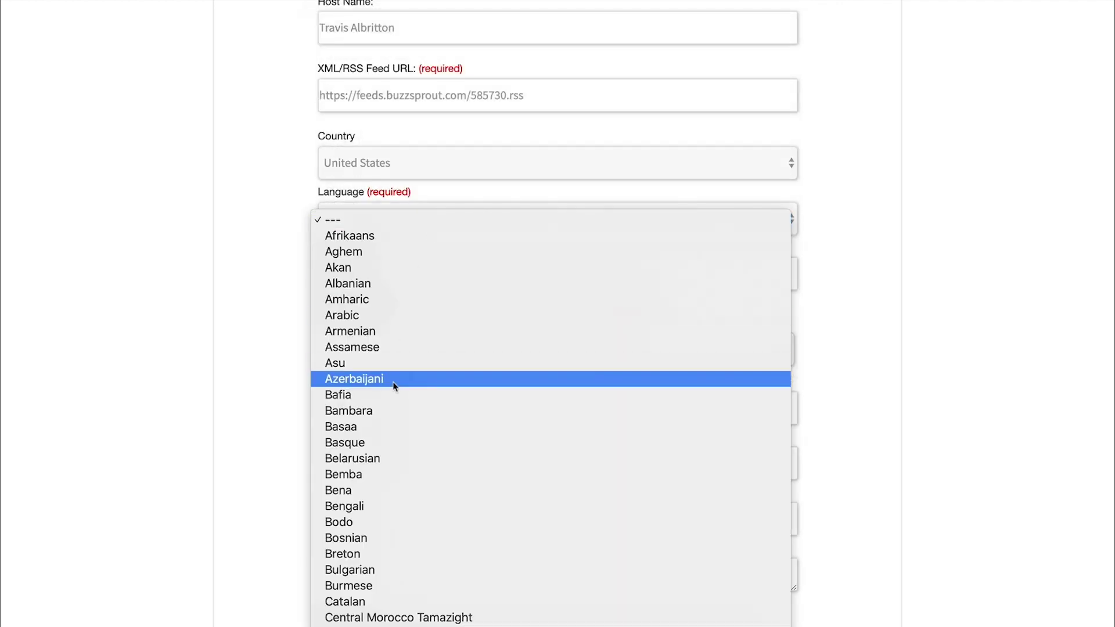
scroll(392, 381, down, 5)
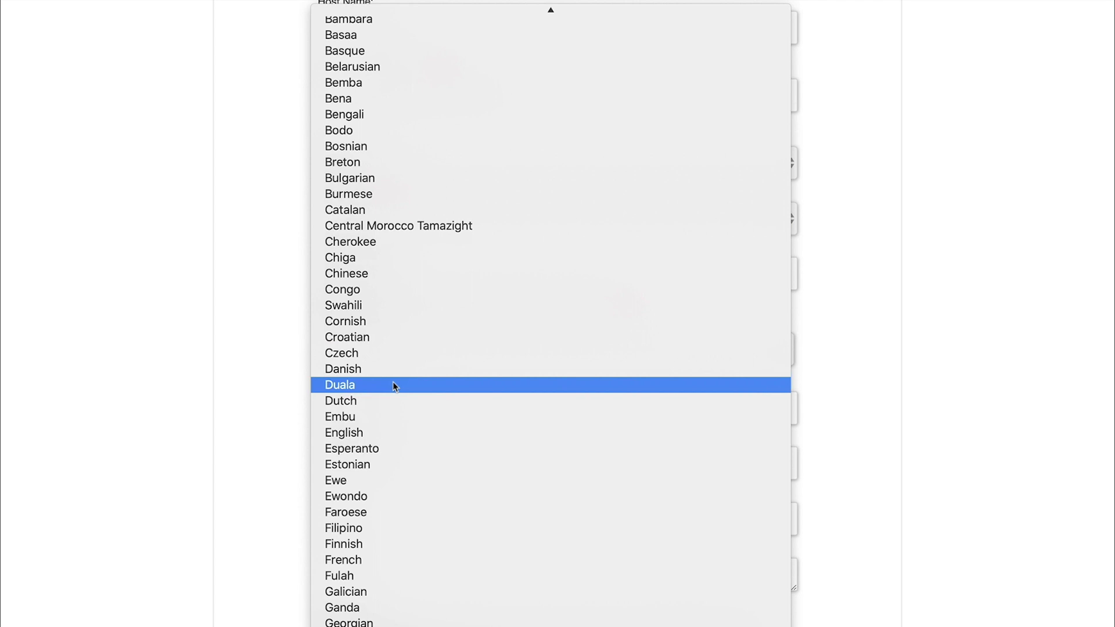
click(393, 439)
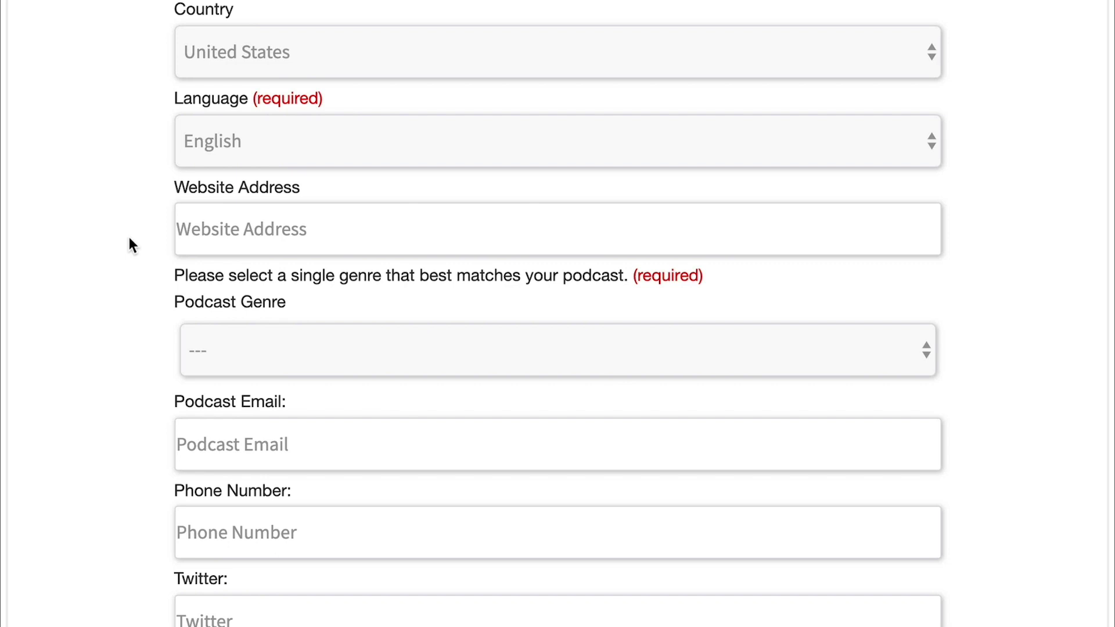
scroll(148, 231, down, 1)
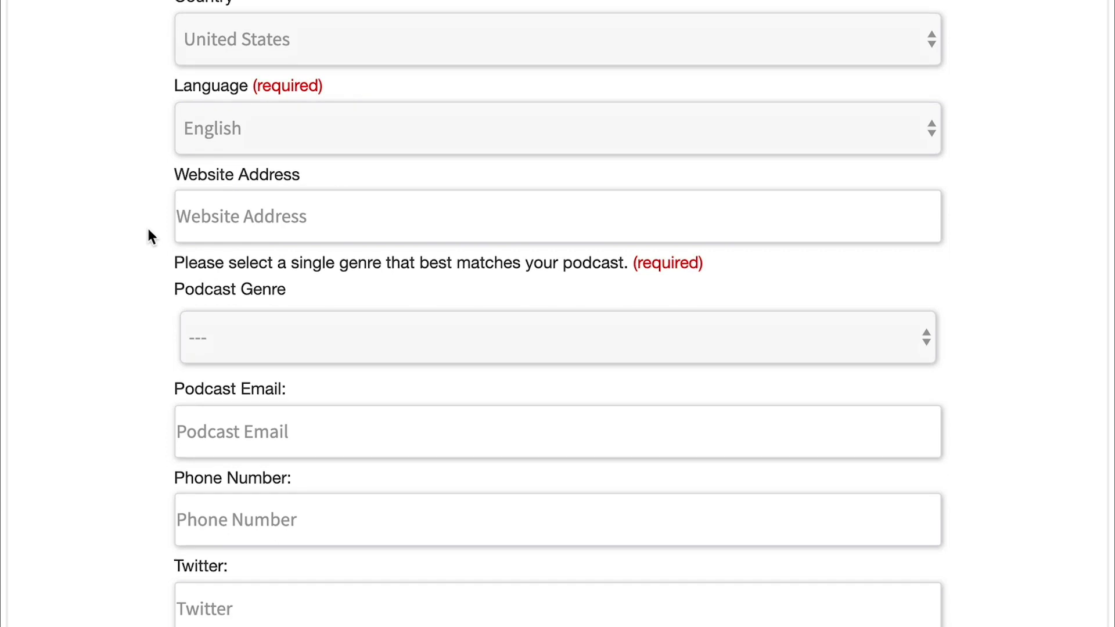
scroll(148, 231, down, 3)
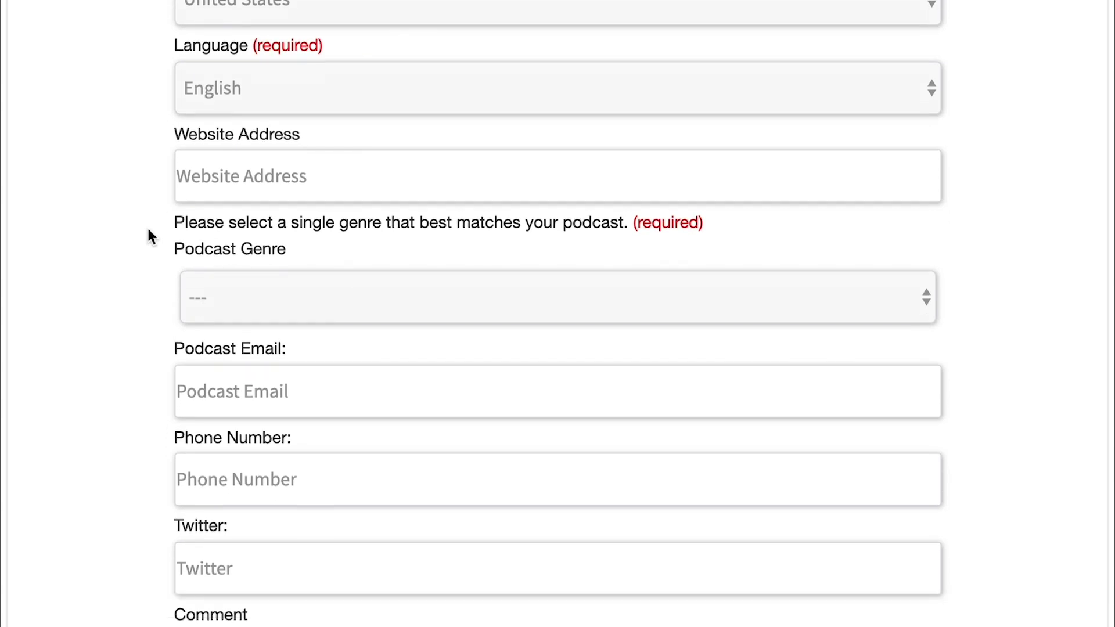
Choose Technology Podcasts as the podcast genre
scroll(148, 231, down, 5)
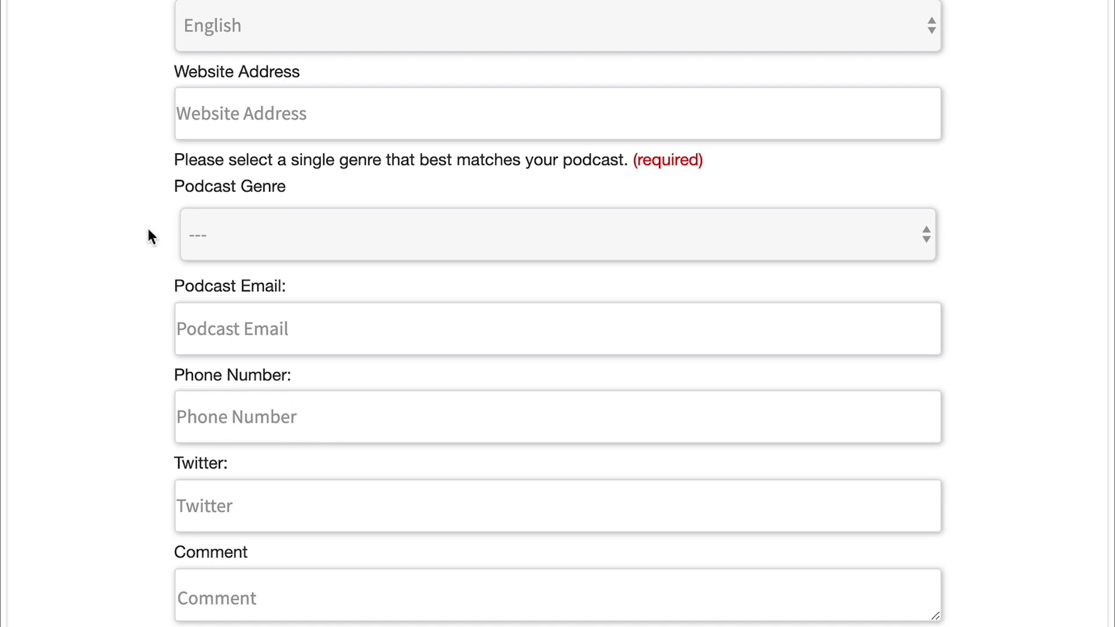
click(187, 229)
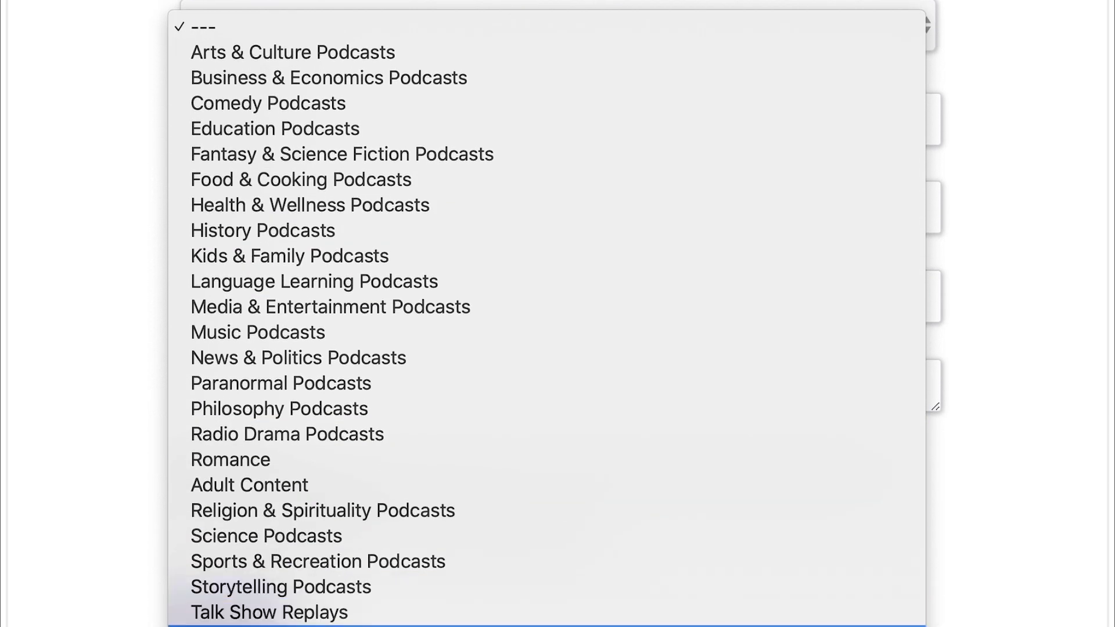
click(273, 626)
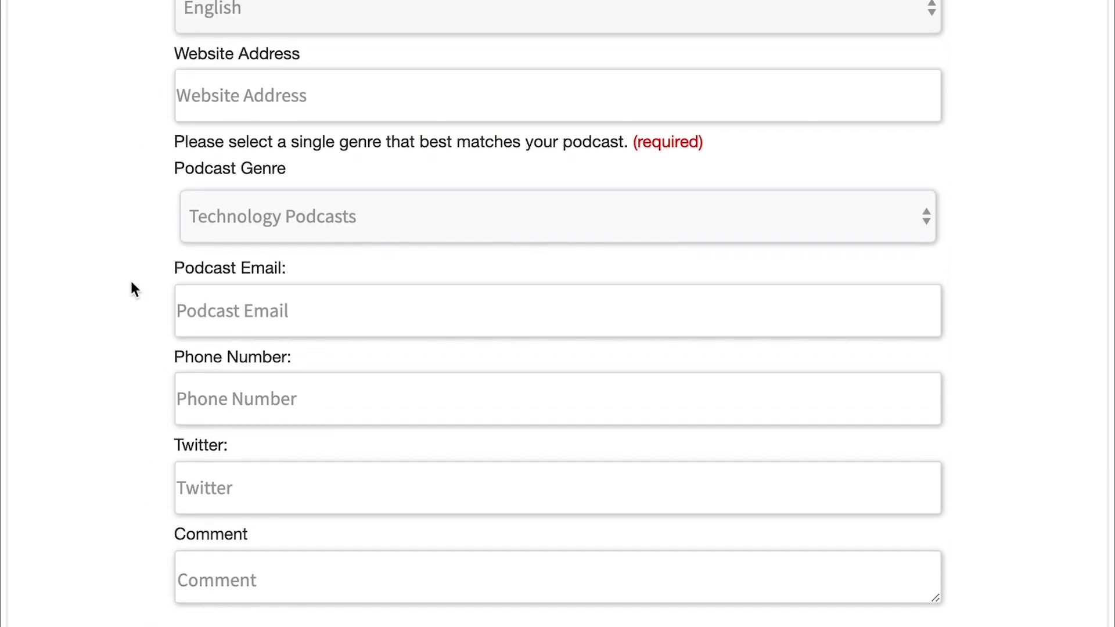
scroll(131, 288, down, 3)
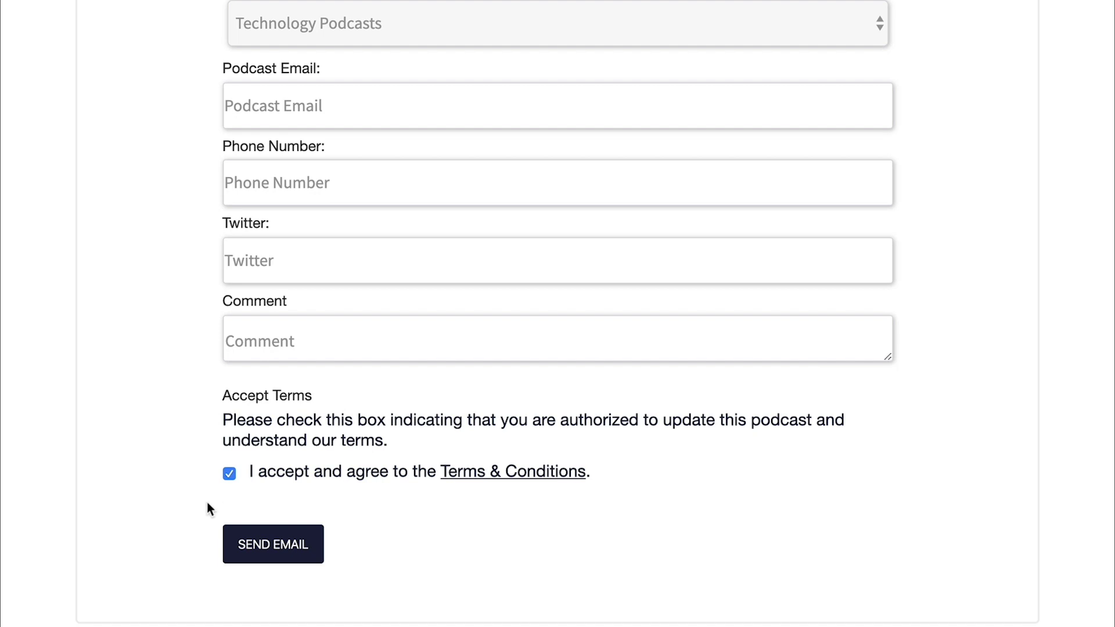
Send the completed PodTalk submission form to TuneIn
click(253, 555)
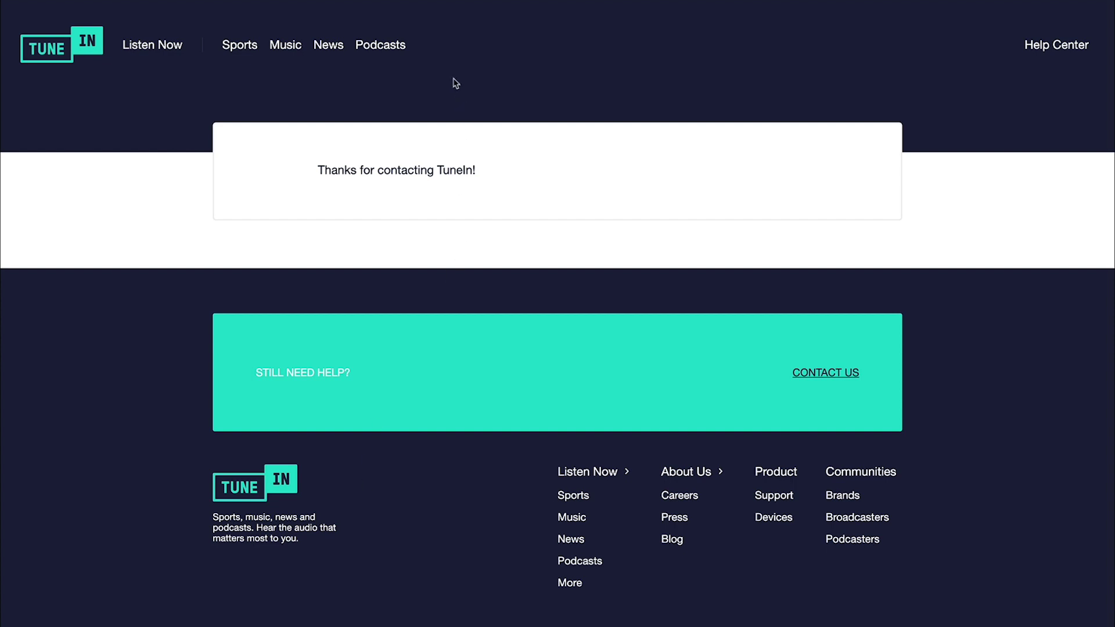
Return to Buzzsprout's TuneIn listing page and show the empty Step 4 TuneIn URL field
click(336, 2)
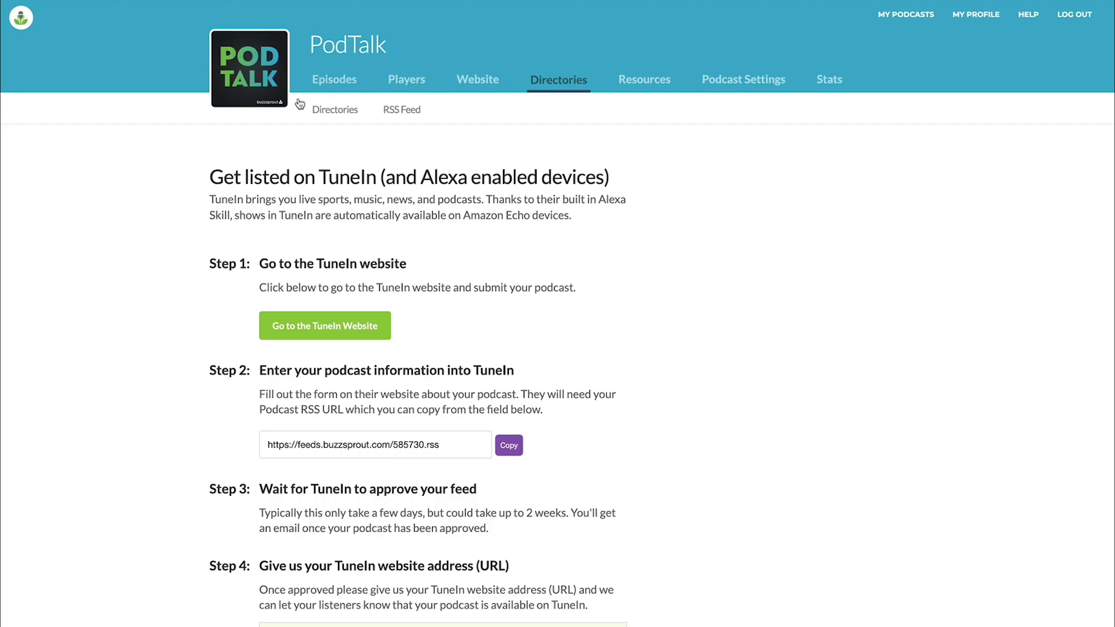
scroll(172, 363, down, 1)
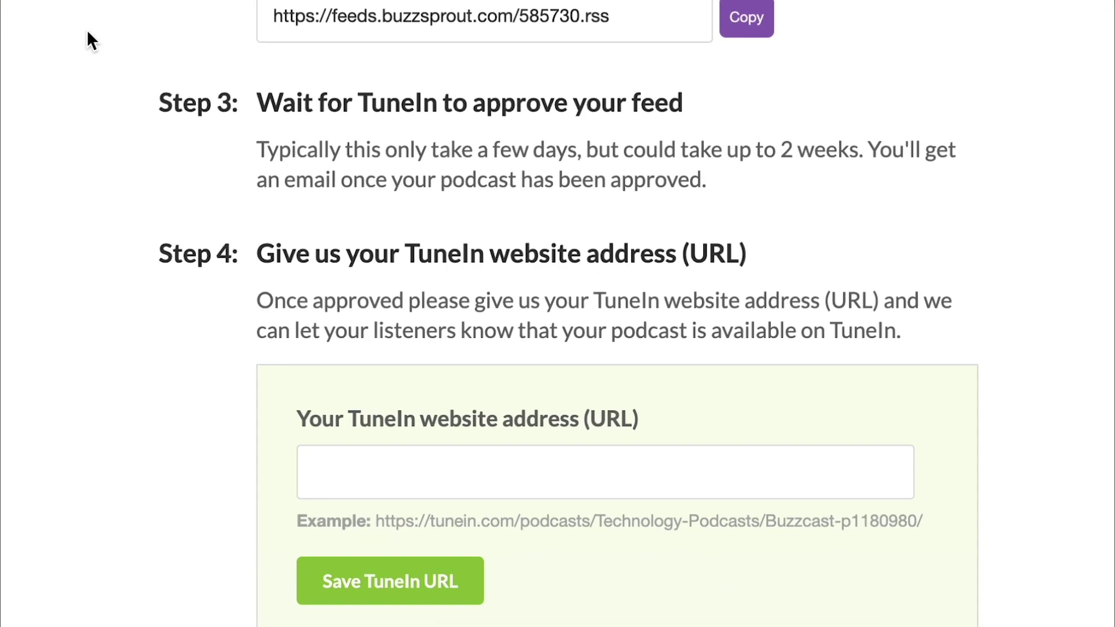